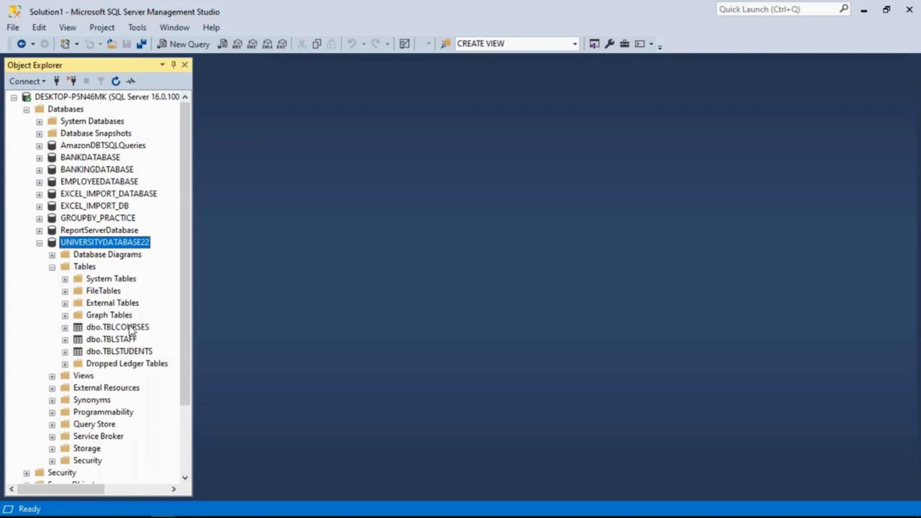
pyautogui.click(131, 328)
pyautogui.press('Down')
pyautogui.press('Down')
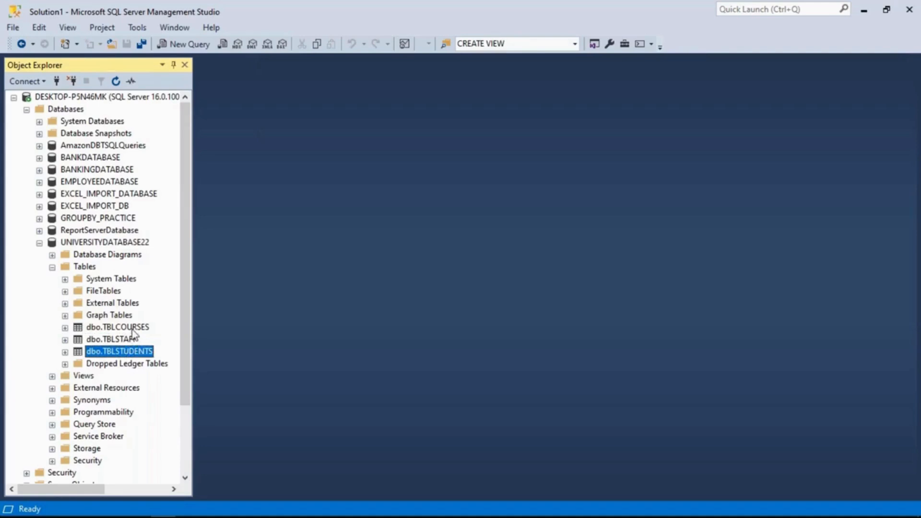
pyautogui.click(910, 160)
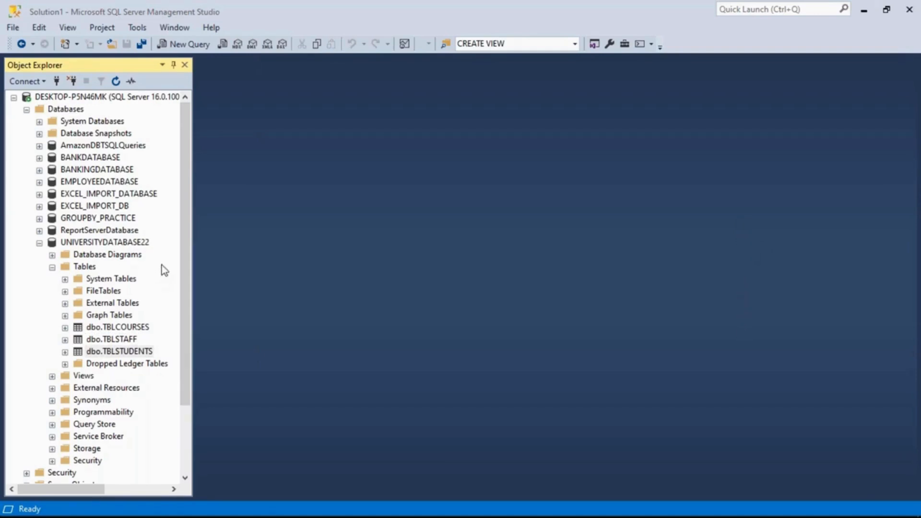
# Create a new database diagram for UNIVERSITYDATABASE22 containing TBLCOURSES, TBLSTAFF and TBLSTUDENTS
pyautogui.rightClick(134, 255)
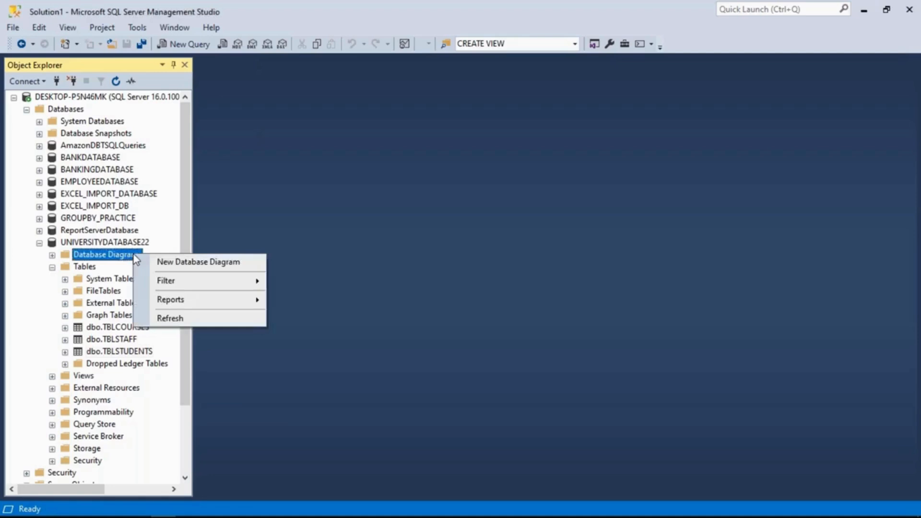
pyautogui.click(186, 267)
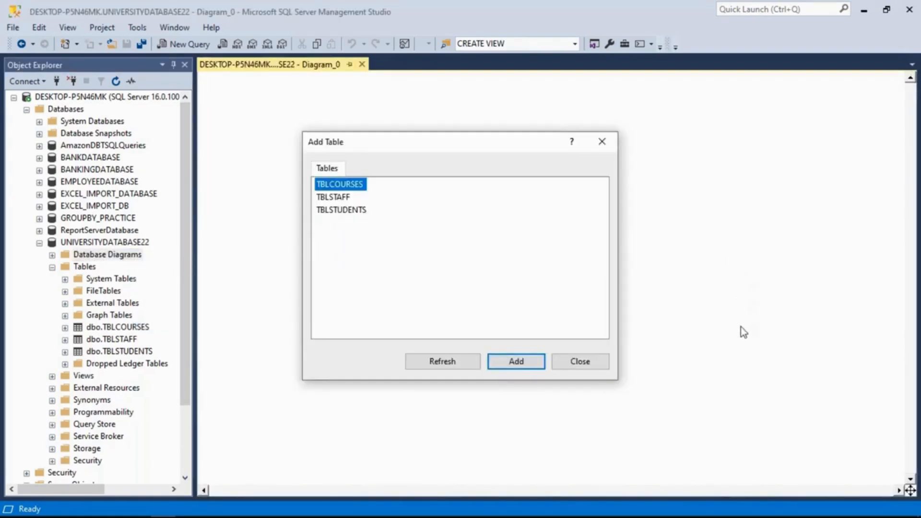
pyautogui.moveTo(405, 246); pyautogui.dragTo(323, 181)
pyautogui.click(502, 367)
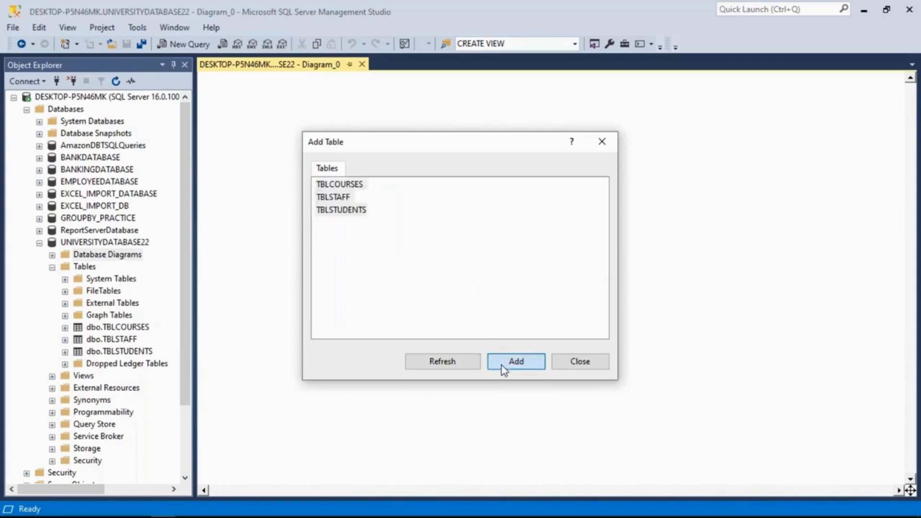
pyautogui.click(570, 363)
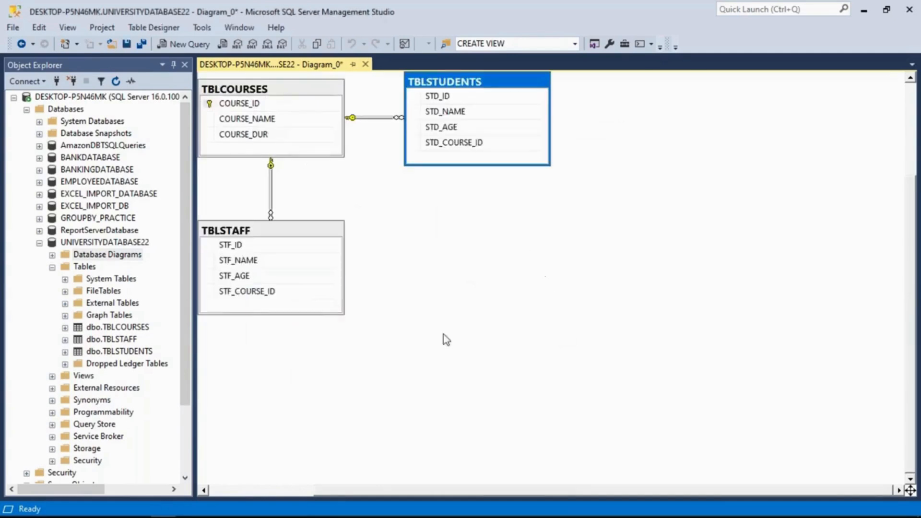
# Arrange the diagram with TBLCOURSES centred on top, TBLSTAFF below it to the left and TBLSTUDENTS below it to the right
pyautogui.moveTo(522, 490); pyautogui.dragTo(424, 490)
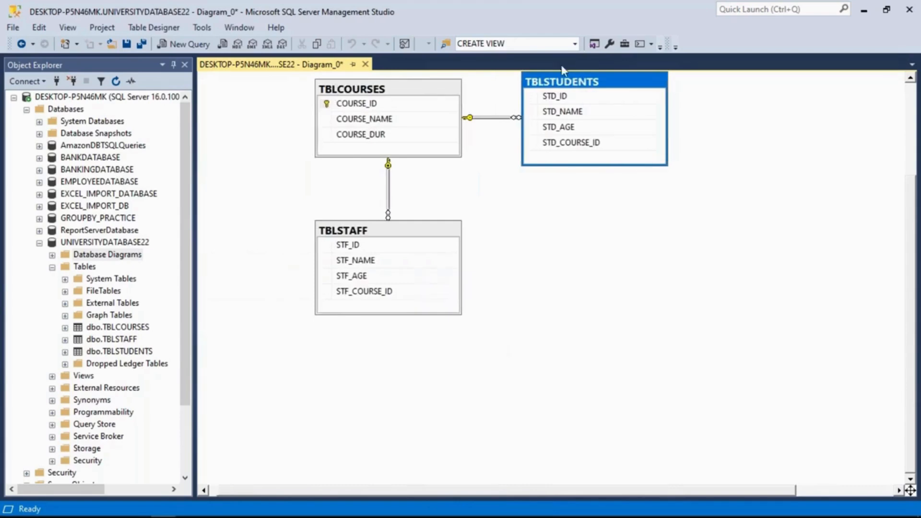
pyautogui.moveTo(565, 91); pyautogui.dragTo(585, 237)
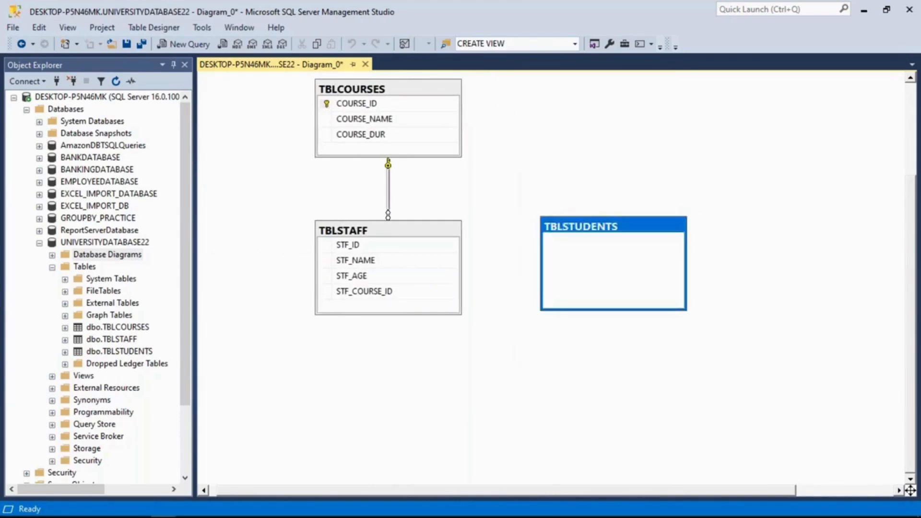
pyautogui.click(412, 354)
pyautogui.moveTo(390, 235); pyautogui.dragTo(314, 255)
pyautogui.moveTo(450, 91); pyautogui.dragTo(495, 95)
pyautogui.click(478, 257)
pyautogui.moveTo(582, 242); pyautogui.dragTo(537, 246)
pyautogui.click(455, 368)
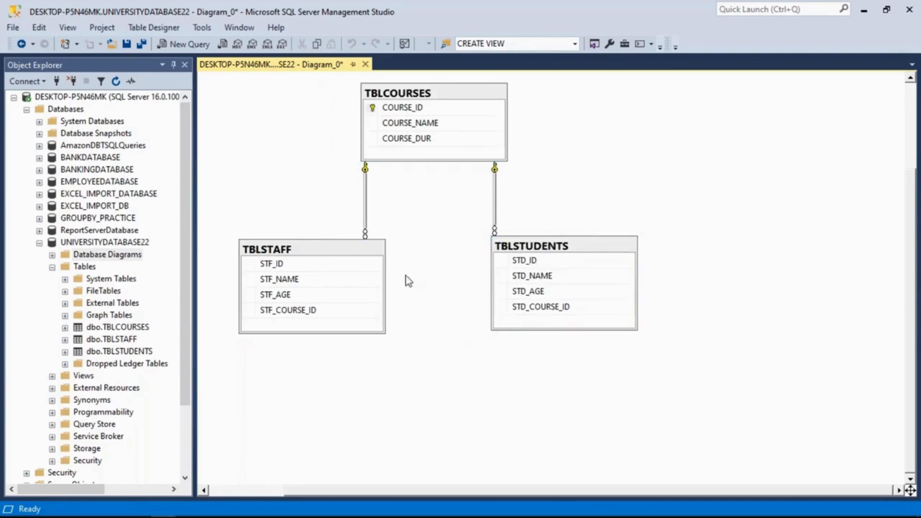
# Add a text annotation reading "CHILD TABLE" beside the lower end of the TBLSTAFF relationship line
pyautogui.rightClick(373, 234)
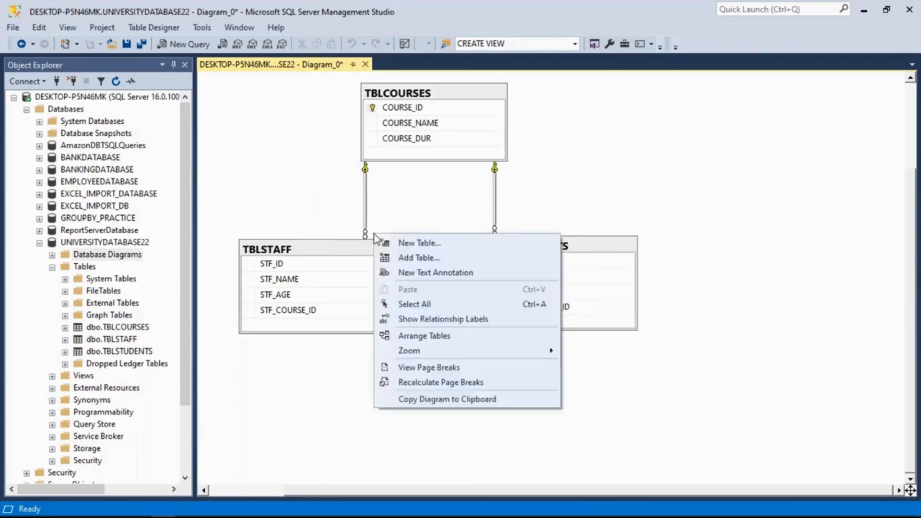
pyautogui.click(408, 274)
pyautogui.write('chikld ta')
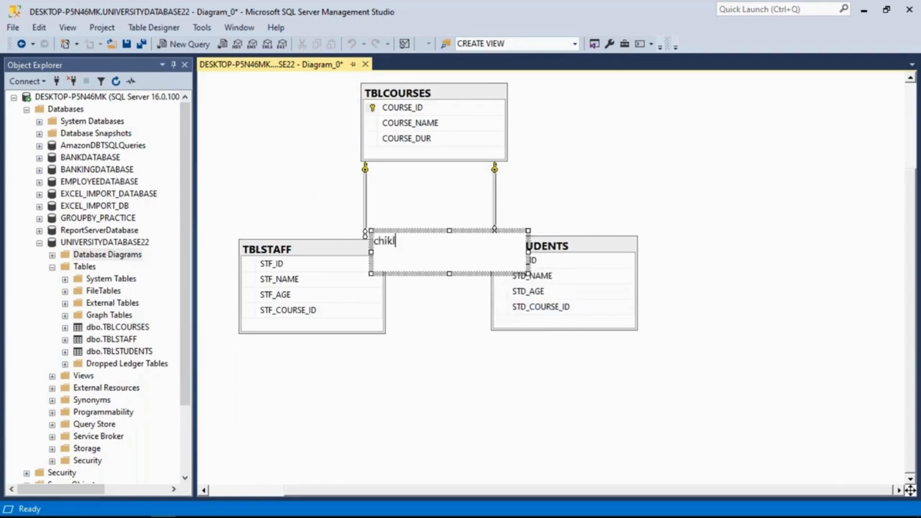
pyautogui.hotkey('ctrl', 'a')
pyautogui.press('BackSpace')
pyautogui.write('CHID TAB')
pyautogui.press('BackSpace')
pyautogui.press('BackSpace')
pyautogui.press('BackSpace')
pyautogui.press('BackSpace')
pyautogui.press('BackSpace')
pyautogui.write('LD TABLE')
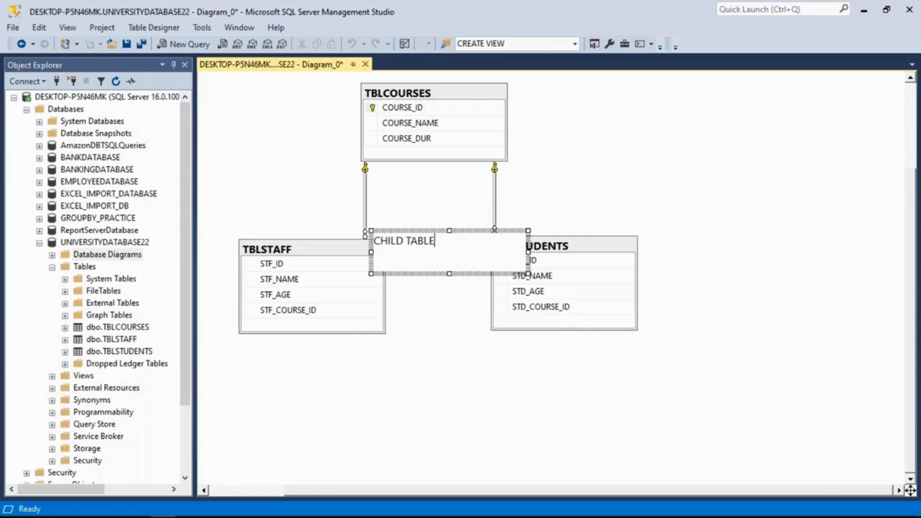
pyautogui.click(414, 288)
# Shift the "CHILD TABLE" annotation slightly up and copy its text into a second annotation beside the TBLSTUDENTS end of the other relationship line
pyautogui.click(399, 244)
pyautogui.moveTo(401, 224); pyautogui.dragTo(326, 233)
pyautogui.hotkey('ctrl', 'c')
pyautogui.click(440, 331)
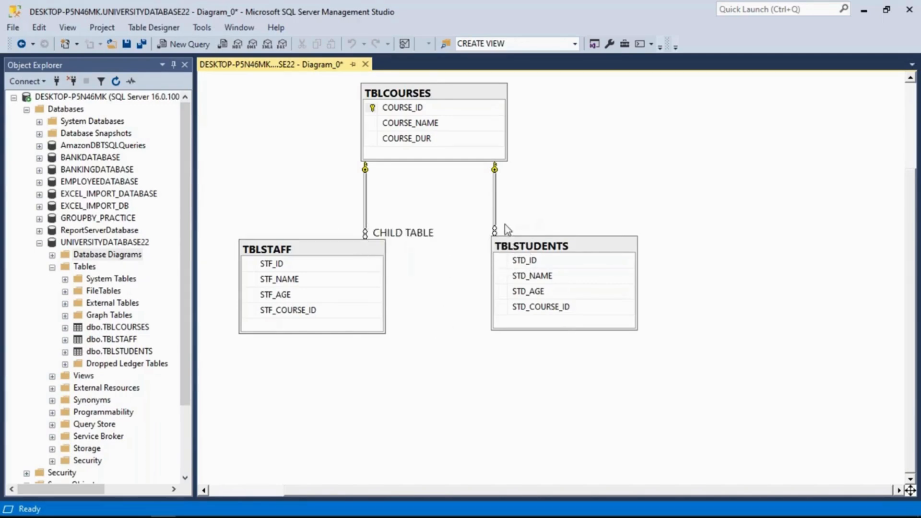
pyautogui.rightClick(531, 230)
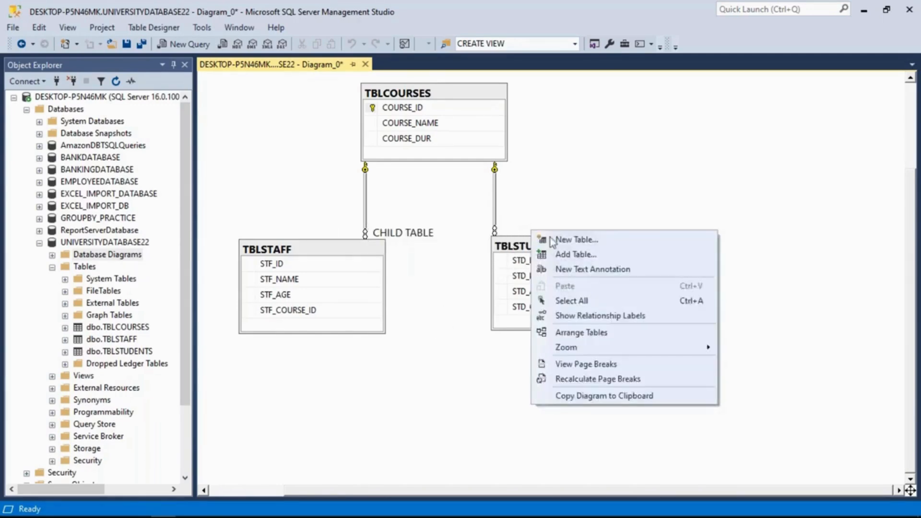
pyautogui.click(584, 272)
pyautogui.hotkey('ctrl', 'v')
pyautogui.moveTo(558, 226); pyautogui.dragTo(525, 221)
pyautogui.click(478, 286)
# Move the TBLSTUDENTS and TBLSTAFF tables slightly down to leave room for the "CHILD TABLE" annotations
pyautogui.moveTo(576, 242); pyautogui.dragTo(572, 264)
pyautogui.moveTo(372, 251); pyautogui.dragTo(369, 265)
pyautogui.click(388, 252)
pyautogui.click(396, 235)
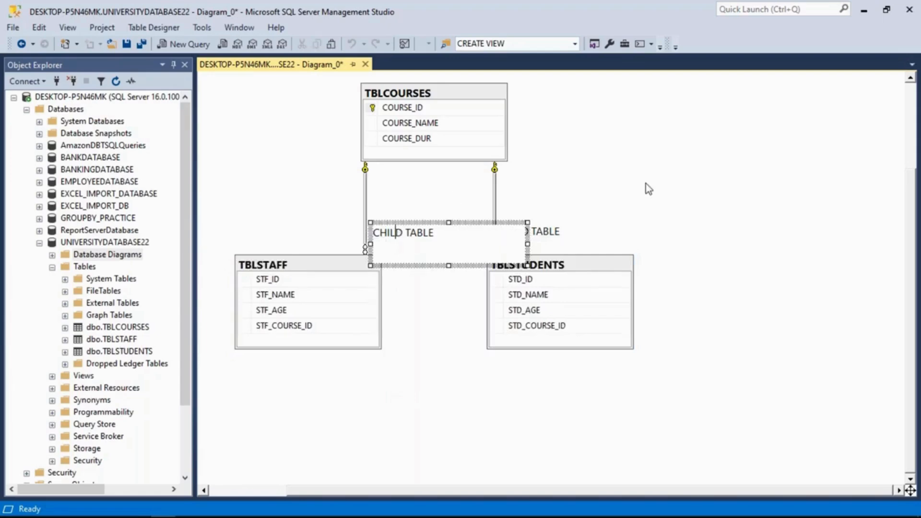
pyautogui.click(557, 175)
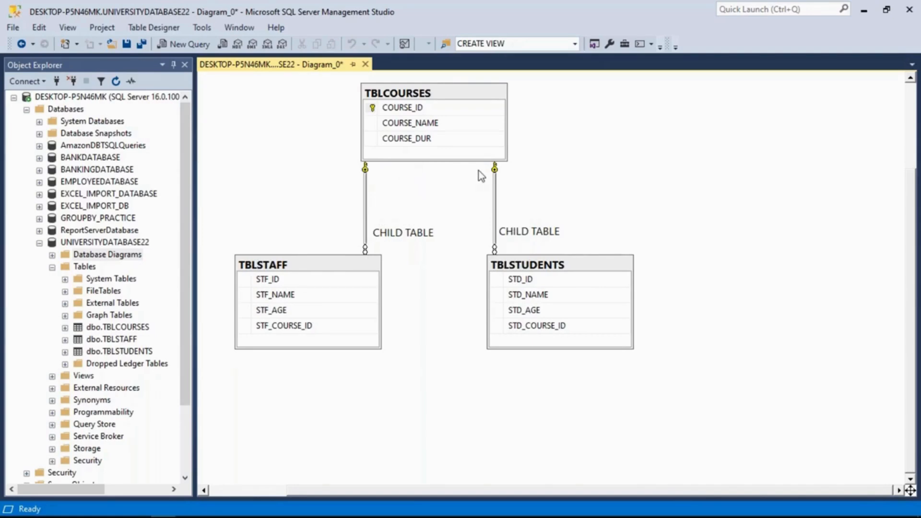
# Add a text annotation reading "PARENT TABLE" beside the TBLCOURSES end of the TBLSTUDENTS relationship line
pyautogui.rightClick(508, 173)
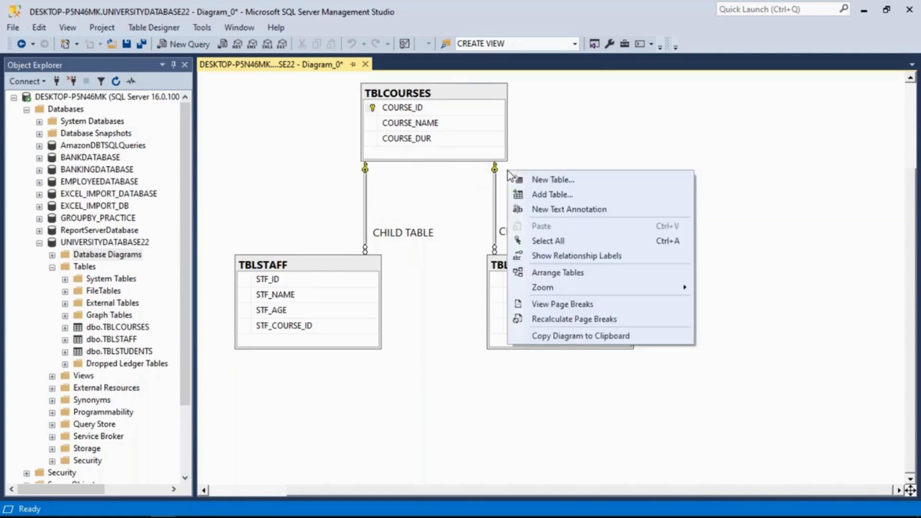
pyautogui.click(540, 211)
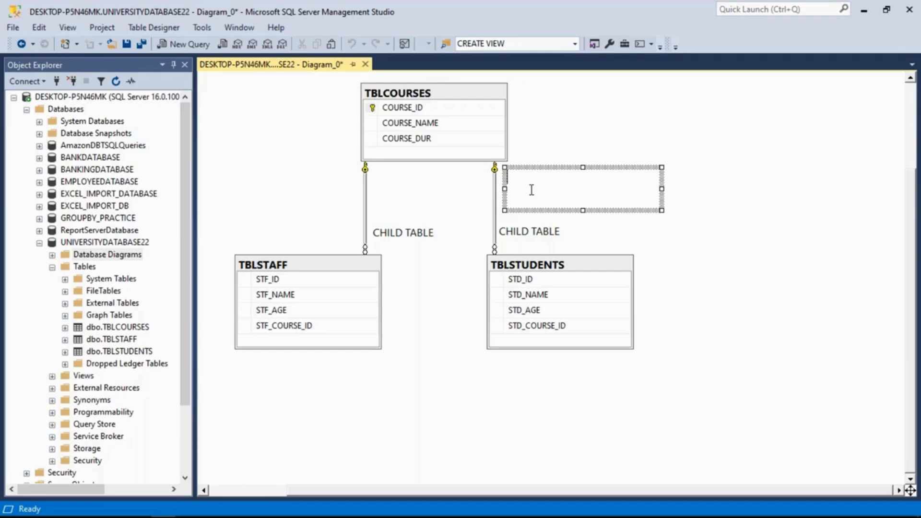
pyautogui.write('PARENT TABLE')
# Copy the "PARENT TABLE" text into a new annotation left of the TBLSTAFF relationship line, just below TBLCOURSES
pyautogui.tripleClick(548, 183)
pyautogui.hotkey('ctrl', 'c')
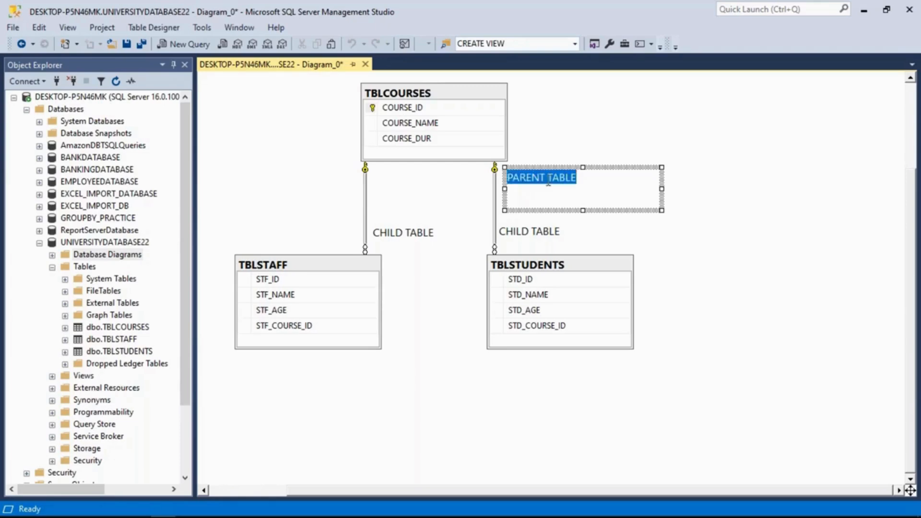
pyautogui.click(583, 137)
pyautogui.rightClick(326, 175)
pyautogui.click(369, 214)
pyautogui.hotkey('ctrl', 'v')
pyautogui.moveTo(354, 172); pyautogui.dragTo(282, 175)
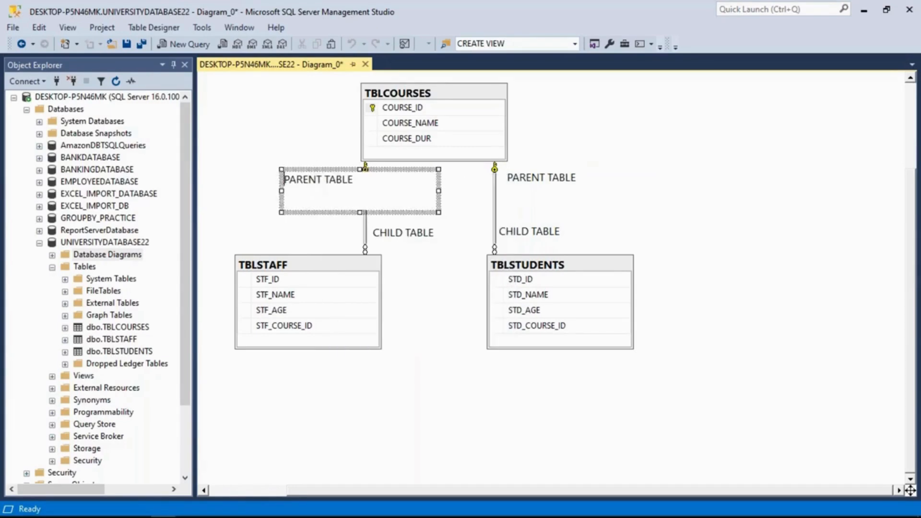
pyautogui.click(261, 226)
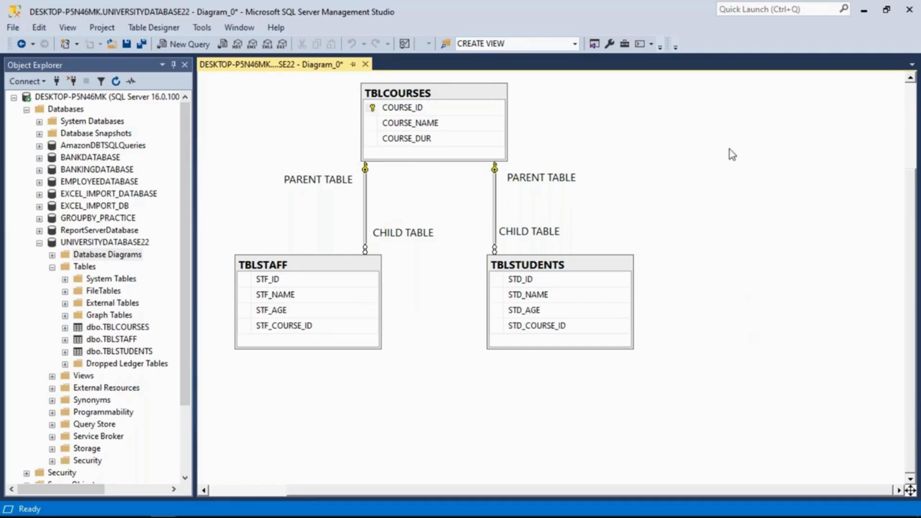
# Examine the foreign key and primary key tables and columns in the properties of the TBLCOURSES–TBLSTUDENTS relationship
pyautogui.click(496, 200)
pyautogui.rightClick(495, 200)
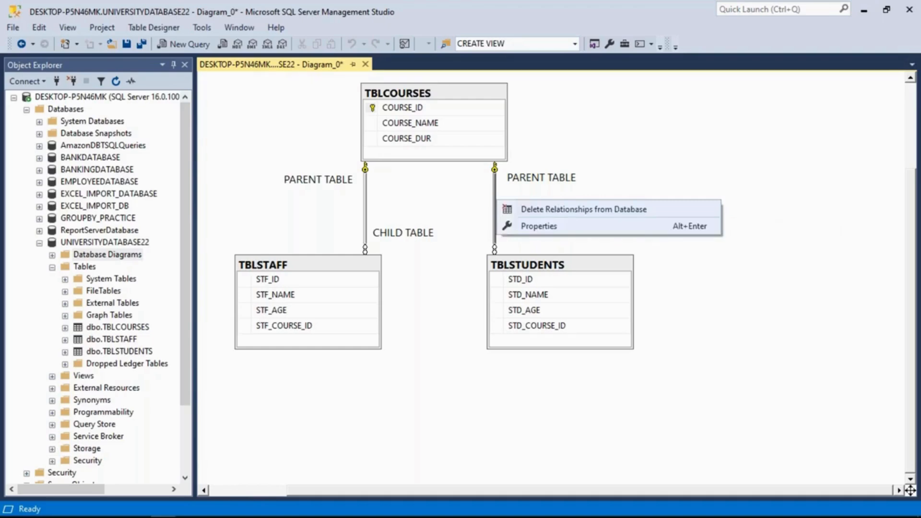
pyautogui.click(528, 234)
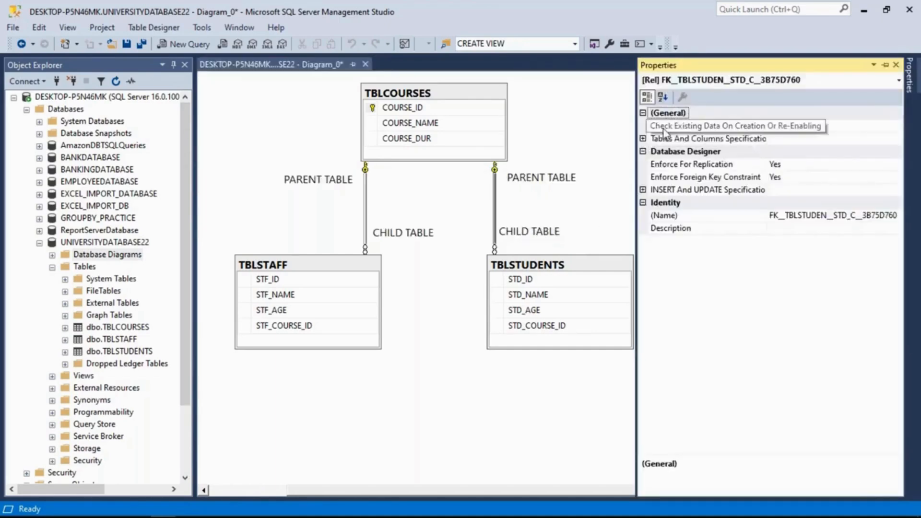
pyautogui.click(644, 139)
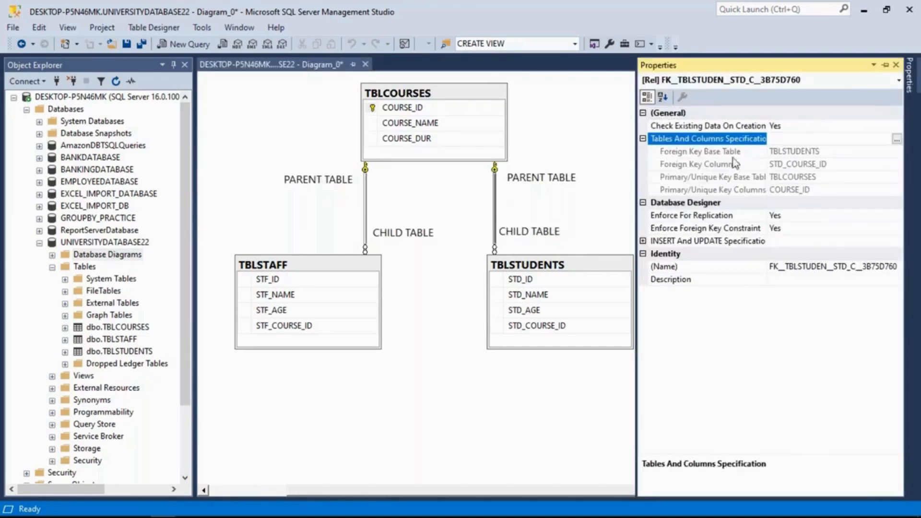
pyautogui.click(806, 151)
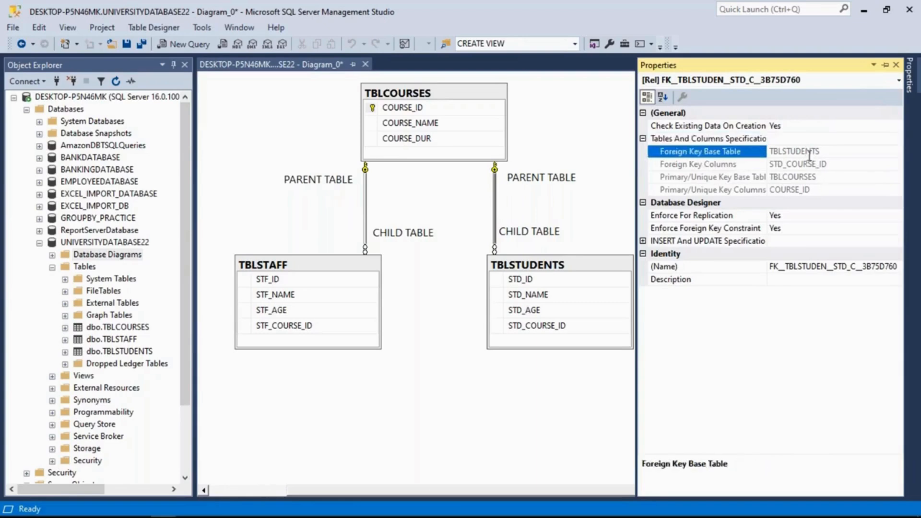
pyautogui.click(810, 166)
pyautogui.click(800, 152)
pyautogui.click(720, 179)
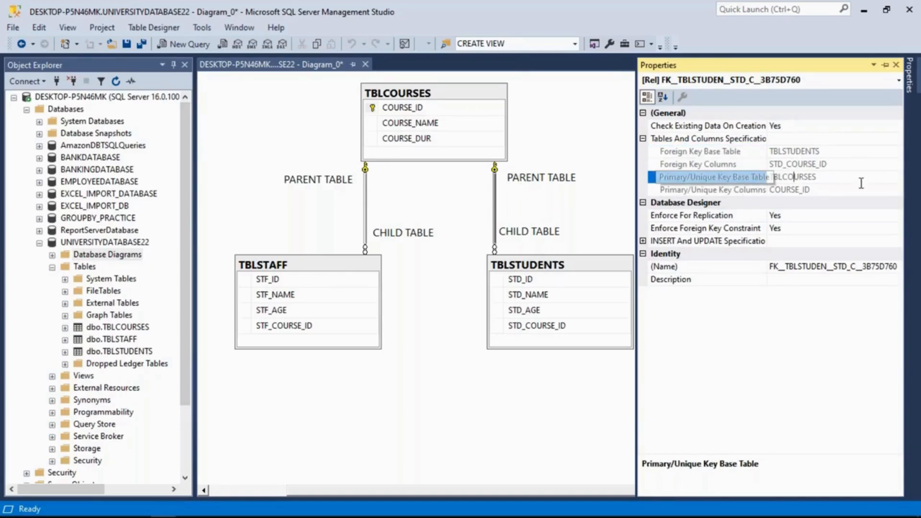
pyautogui.click(810, 190)
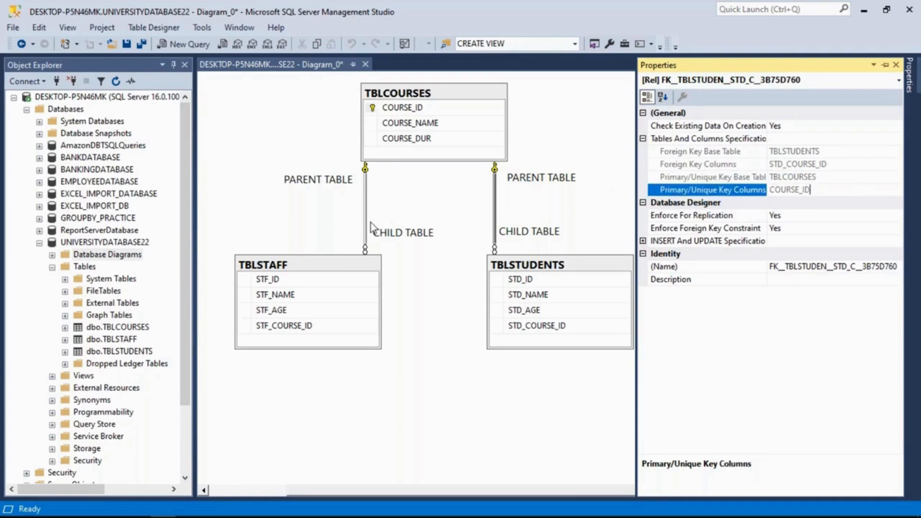
# Examine the foreign key and primary key tables and columns in the properties of the TBLCOURSES–TBLSTAFF relationship
pyautogui.rightClick(368, 205)
pyautogui.click(313, 236)
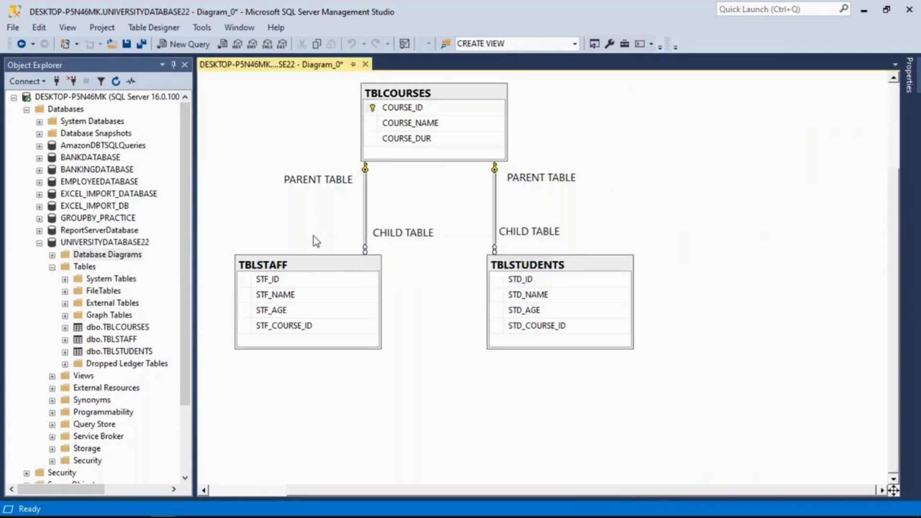
pyautogui.rightClick(364, 218)
pyautogui.click(407, 246)
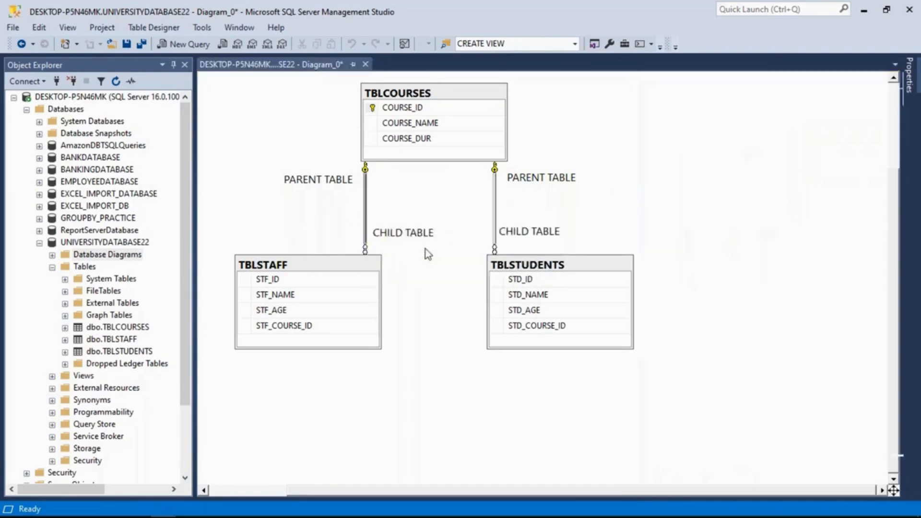
pyautogui.click(805, 151)
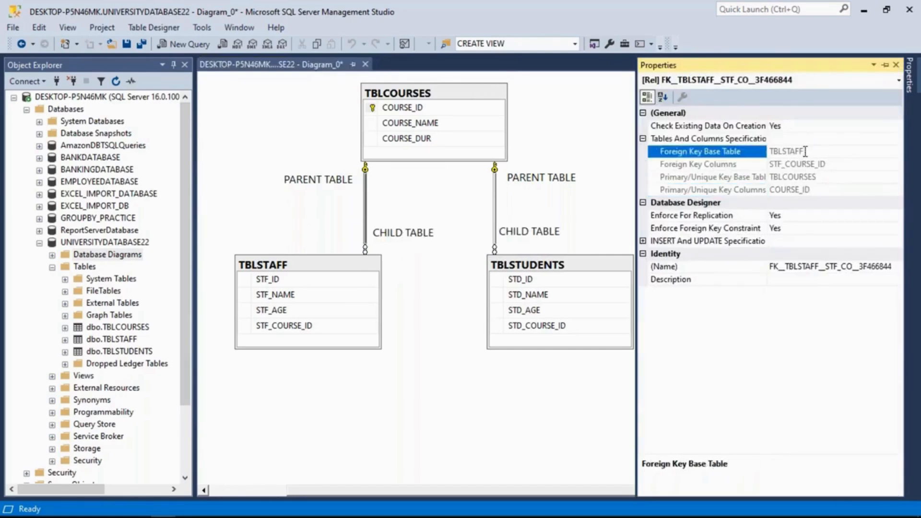
pyautogui.click(811, 164)
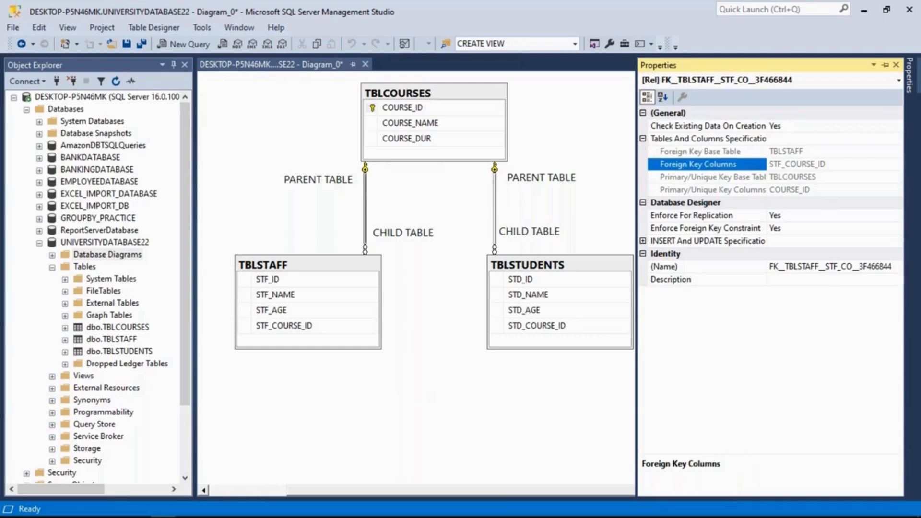
pyautogui.click(805, 177)
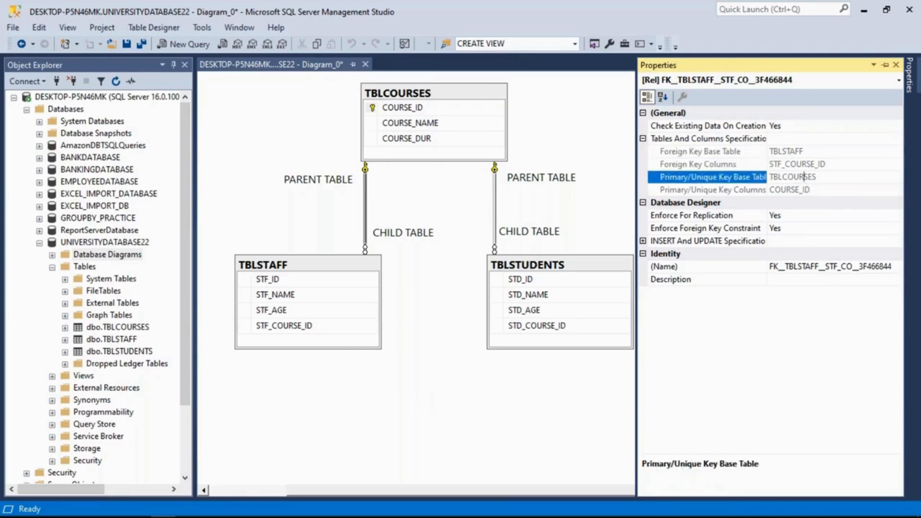
pyautogui.click(805, 190)
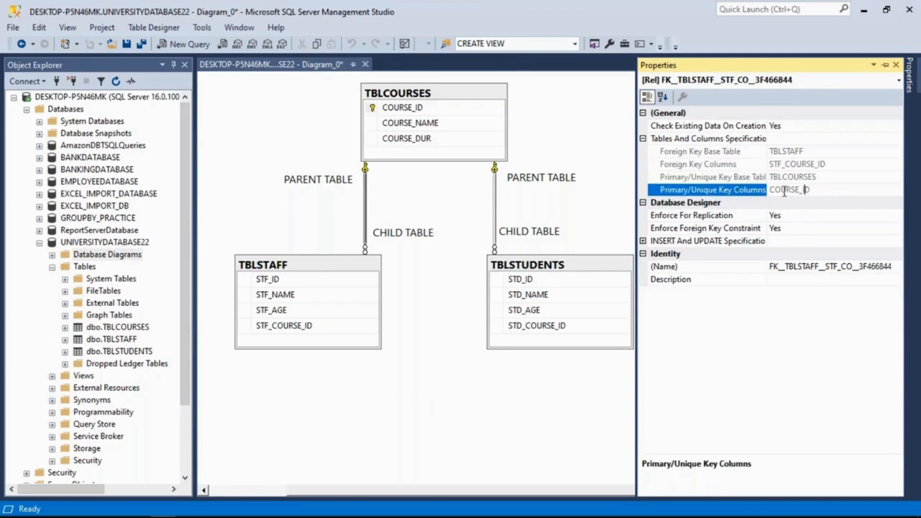
pyautogui.click(409, 424)
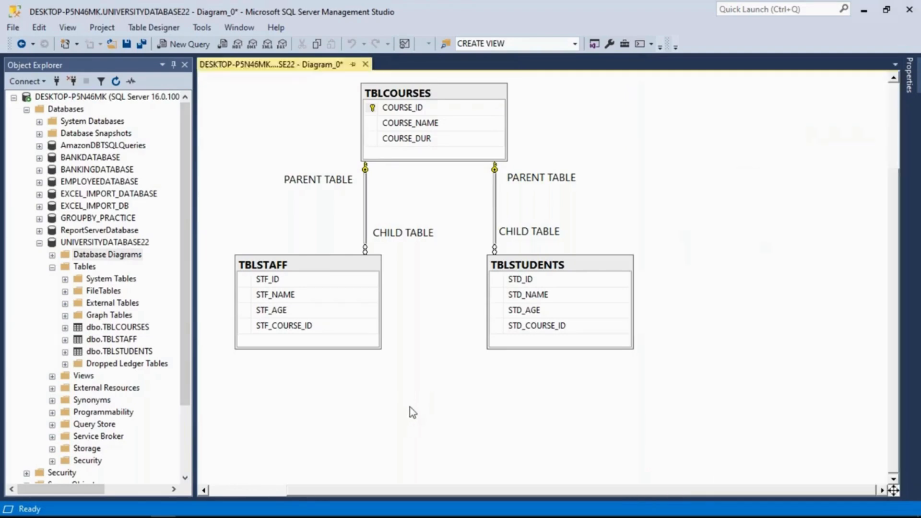
# Add a text annotation in the empty area to the right of TBLCOURSES reading "DATA ANALYSTS: JOINS"
pyautogui.rightClick(660, 123)
pyautogui.click(699, 161)
pyautogui.write('D')
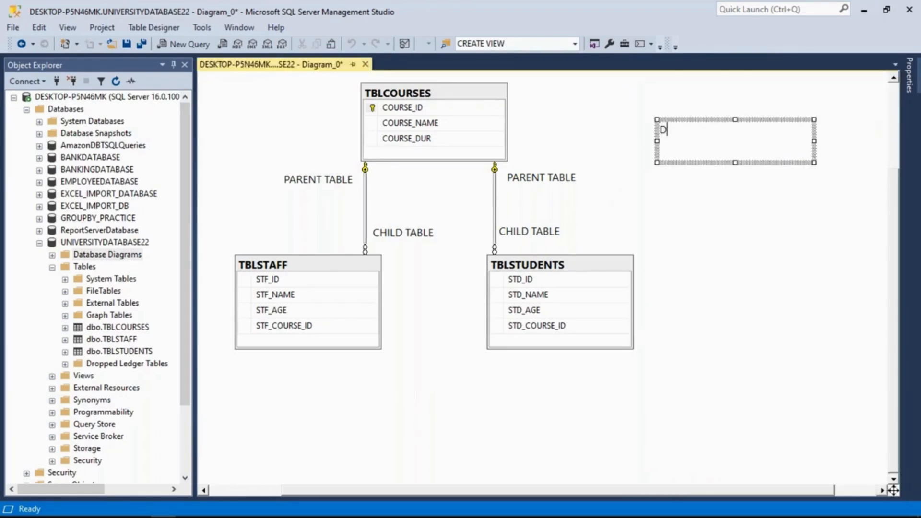
pyautogui.write('ATA ANALYSTS:  J')
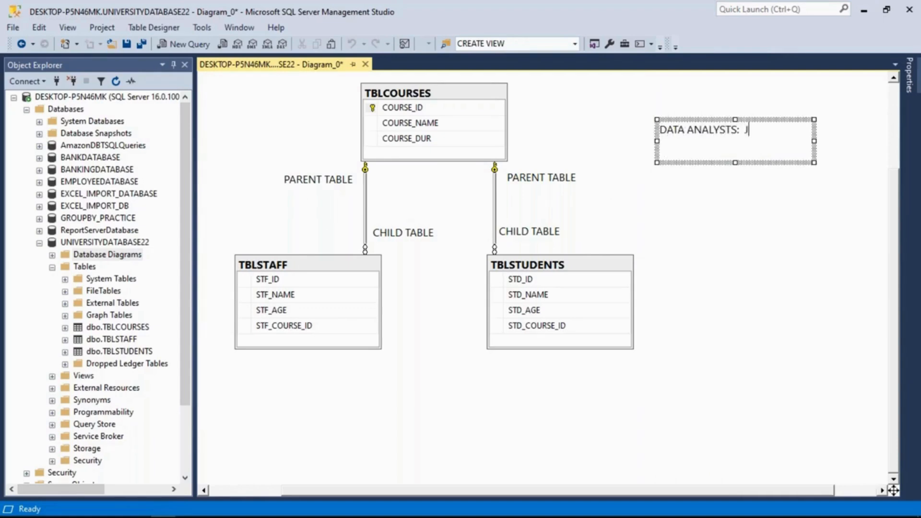
pyautogui.write('OINS')
pyautogui.press('Return')
pyautogui.press('Return')
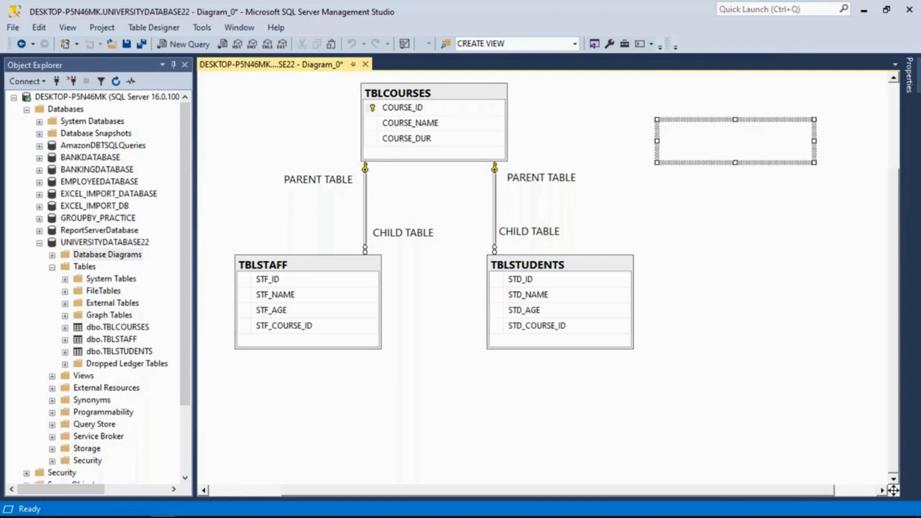
# Make the annotation box taller and add the line "DEVELOPERS: DB DESIGN" below the data analysts line
pyautogui.moveTo(735, 162); pyautogui.dragTo(734, 279)
pyautogui.write('DEVEL')
pyautogui.write(':  DB DESIGN')
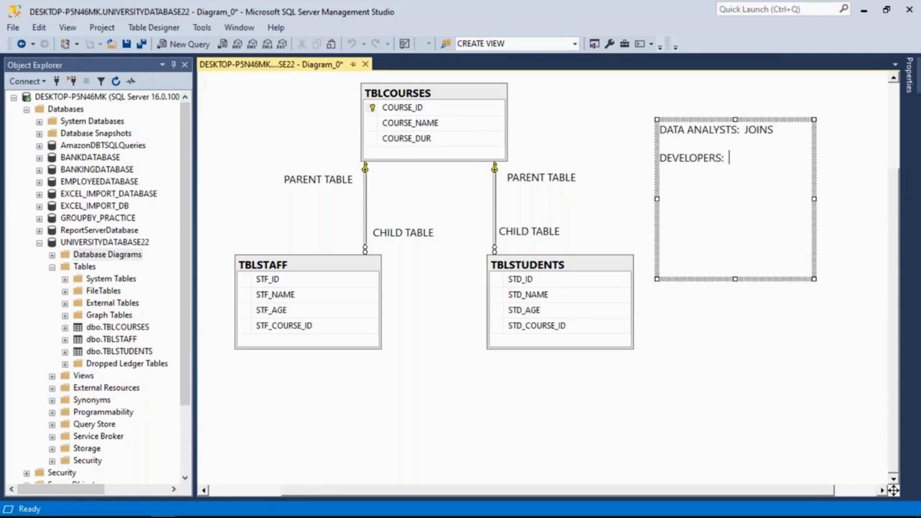
# Add "ADMINS: TUNING, OPTIMIZATIONS" two blank lines below the developers line and widen the annotation so it fits on one line
pyautogui.press('Return')
pyautogui.press('Return')
pyautogui.press('Return')
pyautogui.write('ADMINS:  TUNING')
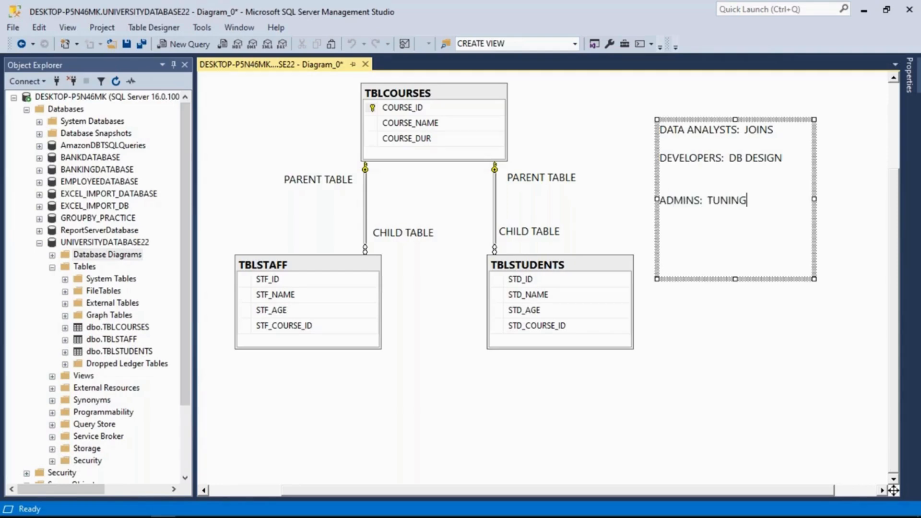
pyautogui.write(', OPTIMIZATIONS')
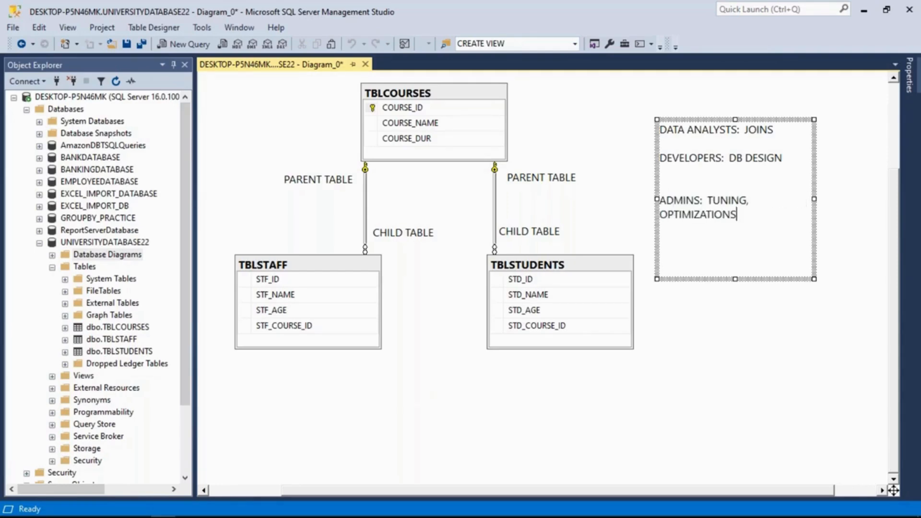
pyautogui.moveTo(813, 200); pyautogui.dragTo(871, 200)
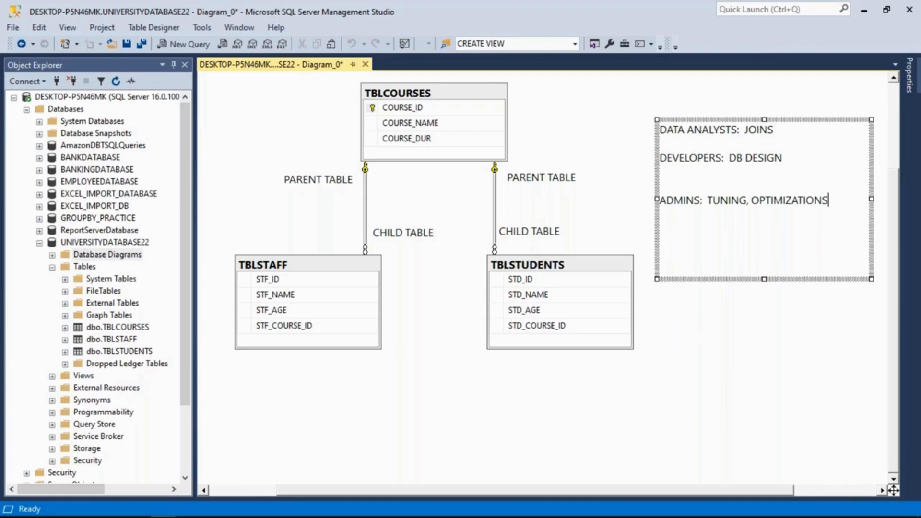
pyautogui.click(576, 269)
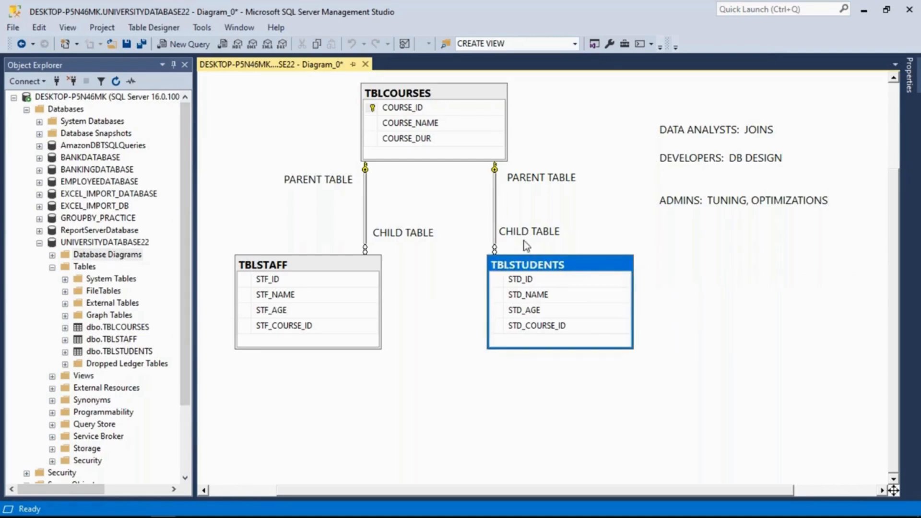
pyautogui.click(453, 91)
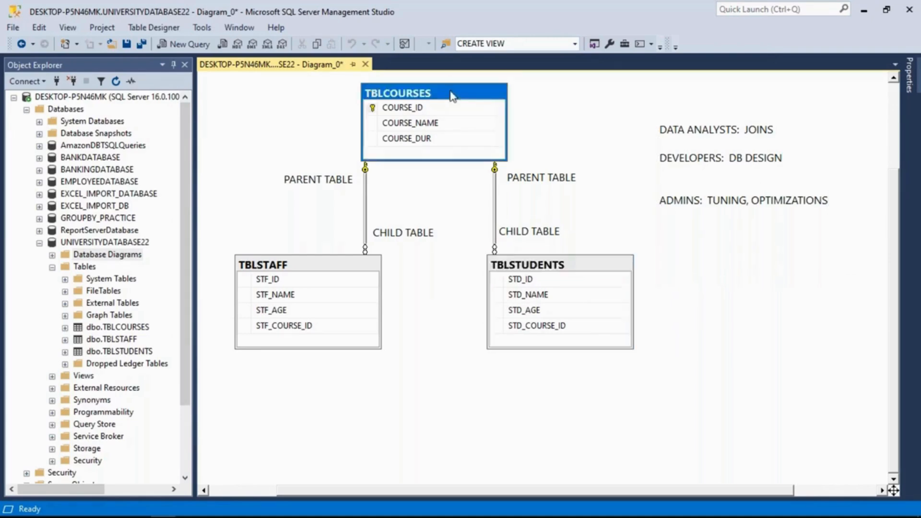
pyautogui.click(596, 150)
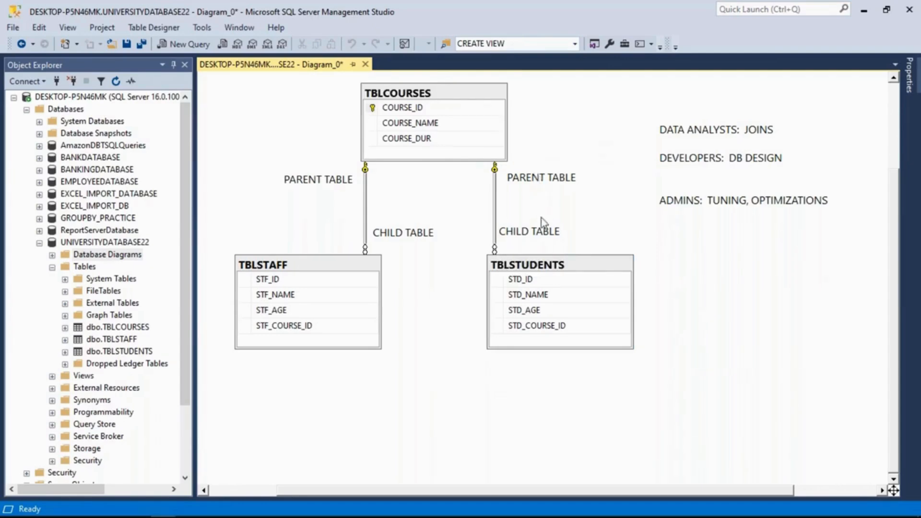
# Append "(RCA)" to the end of the ADMINS line in the roles annotation
pyautogui.rightClick(761, 255)
pyautogui.click(833, 200)
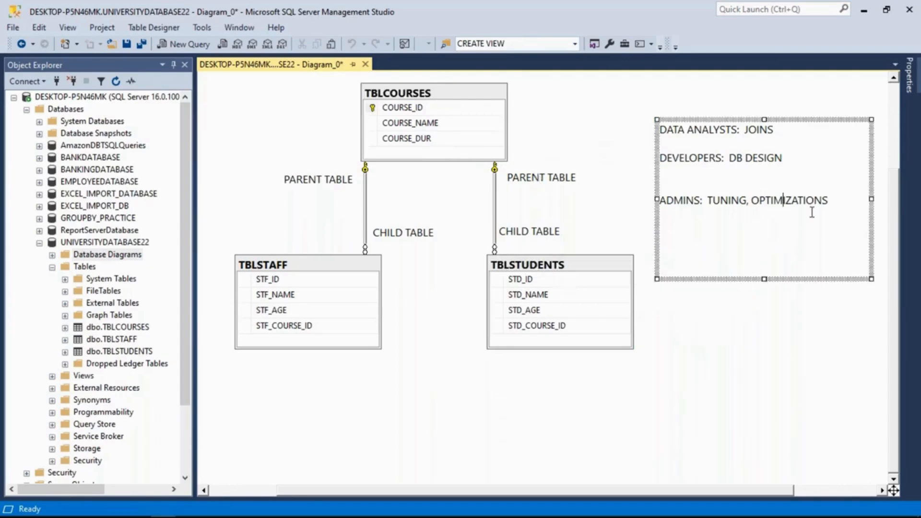
pyautogui.write('(rco')
pyautogui.press('BackSpace')
pyautogui.press('BackSpace')
pyautogui.press('BackSpace')
pyautogui.write('rol')
pyautogui.press('BackSpace')
pyautogui.press('BackSpace')
pyautogui.press('BackSpace')
pyautogui.write('RCA)')
# Add a line reading "ENGINEERS" directly below the ADMINS line and finish editing the annotation
pyautogui.press('Return')
pyautogui.write('ENGINEERS')
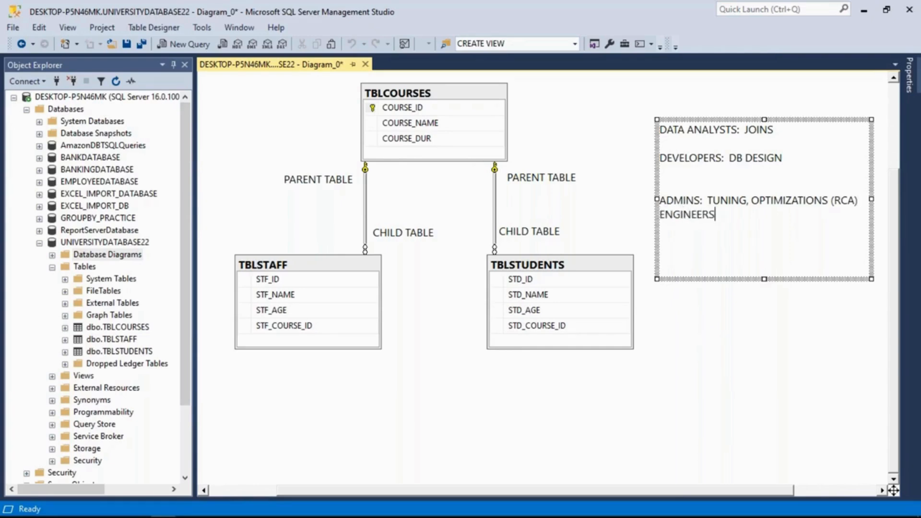
pyautogui.click(628, 240)
pyautogui.click(697, 350)
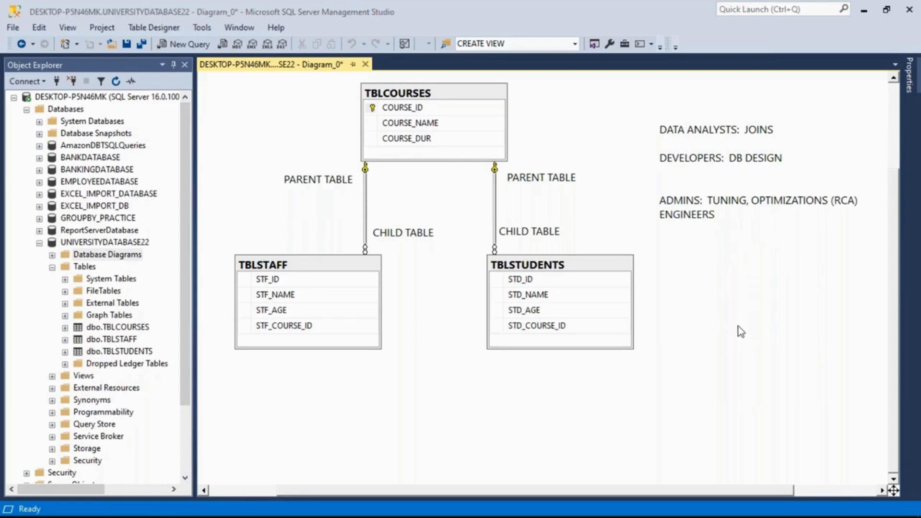
# Open the recent script "7 2 CONSTRAINTS BASICS - University DB Scenario.sql" and return to the database diagram
pyautogui.moveTo(843, 513)
pyautogui.click(12, 28)
pyautogui.moveTo(77, 250)
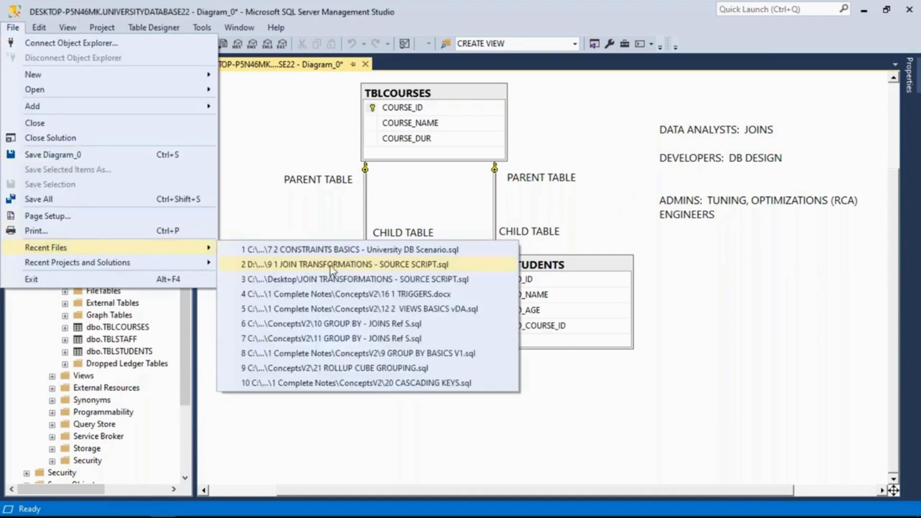
pyautogui.click(372, 250)
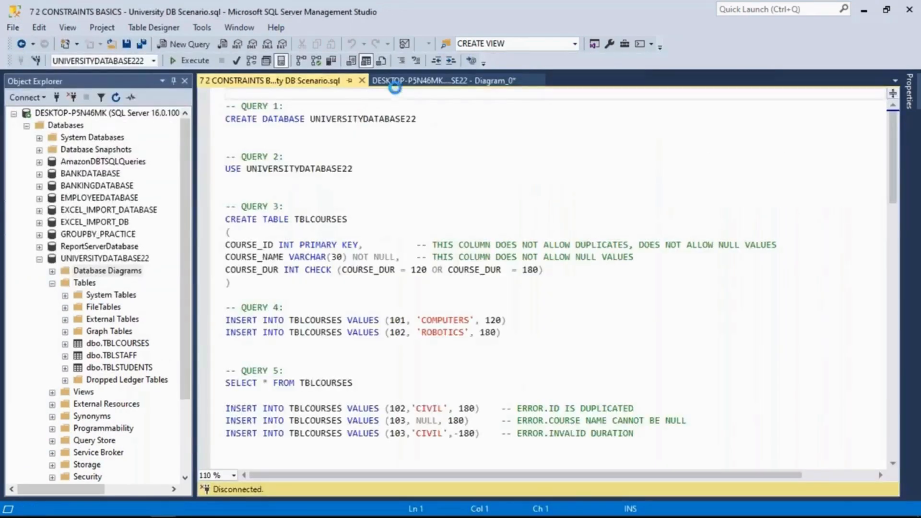
pyautogui.click(406, 82)
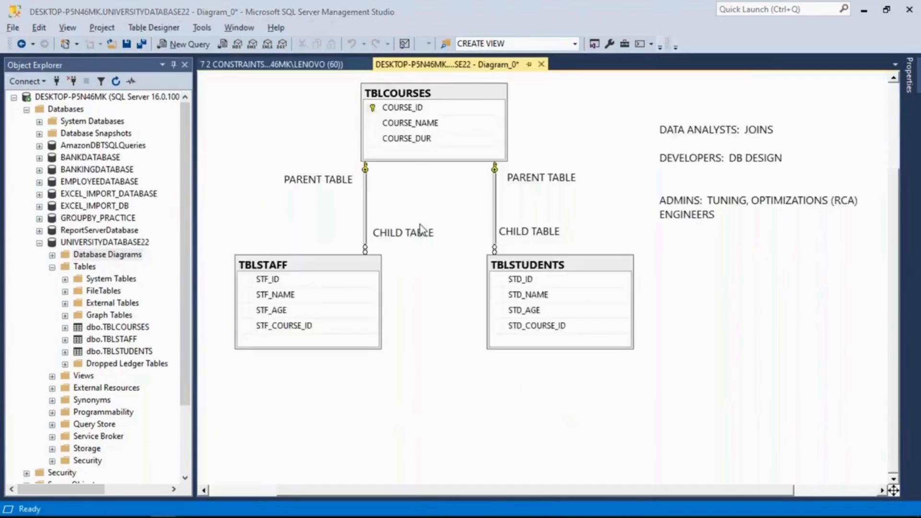
# Switch to Gmail in Chrome, check the attachments of the sent "MSSQL Training : RDBMS & Constraints, Keys - Basics" e-mail, and return to Management Studio
pyautogui.hotkey('alt', 'Tab')
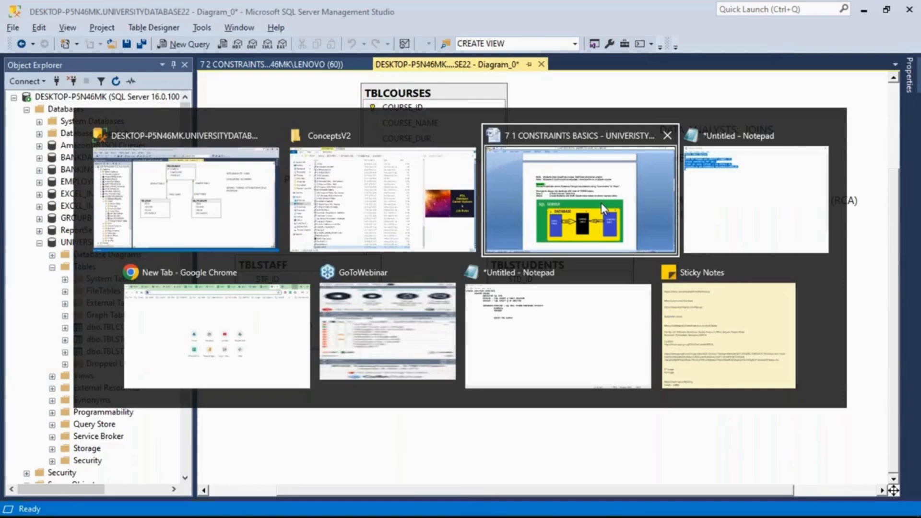
pyautogui.press('Tab')
pyautogui.press('Tab')
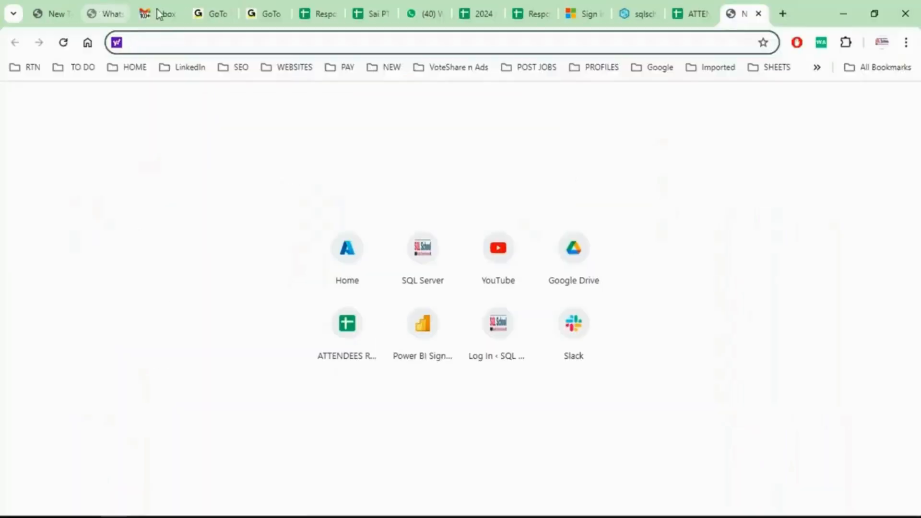
pyautogui.click(161, 14)
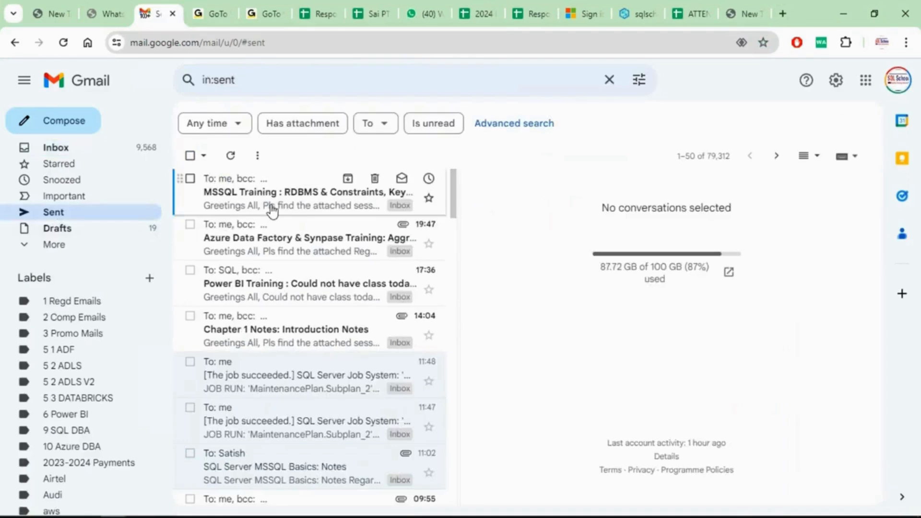
pyautogui.click(272, 210)
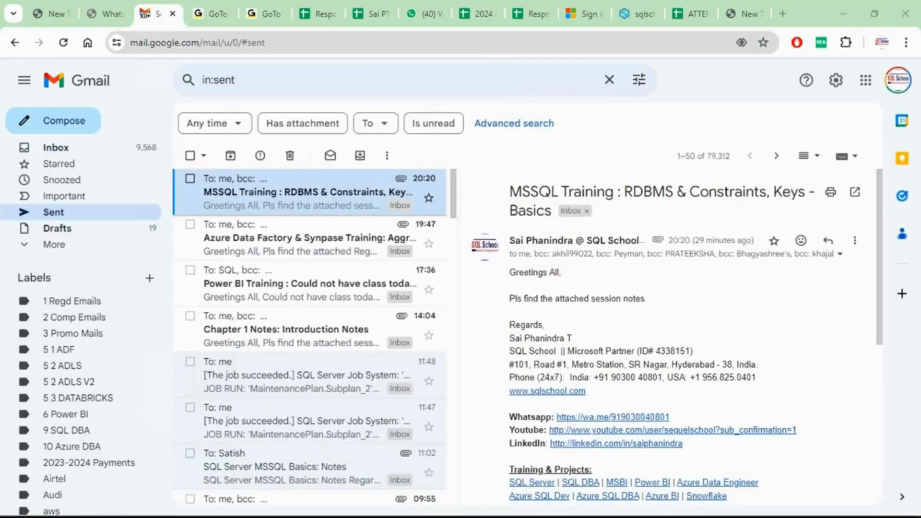
pyautogui.moveTo(883, 183)
pyautogui.mouseDown()
pyautogui.moveTo(882, 351)
pyautogui.moveTo(885, 201)
pyautogui.moveTo(885, 318)
pyautogui.mouseUp()
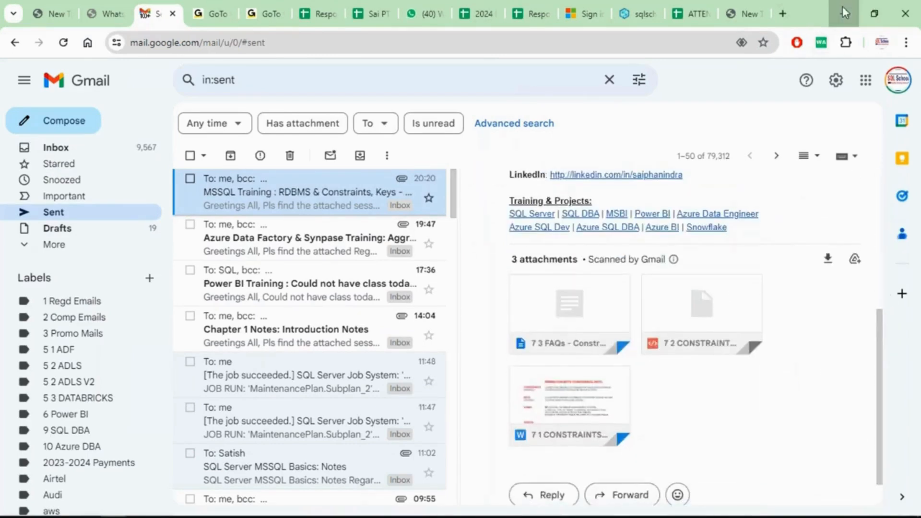
pyautogui.click(844, 13)
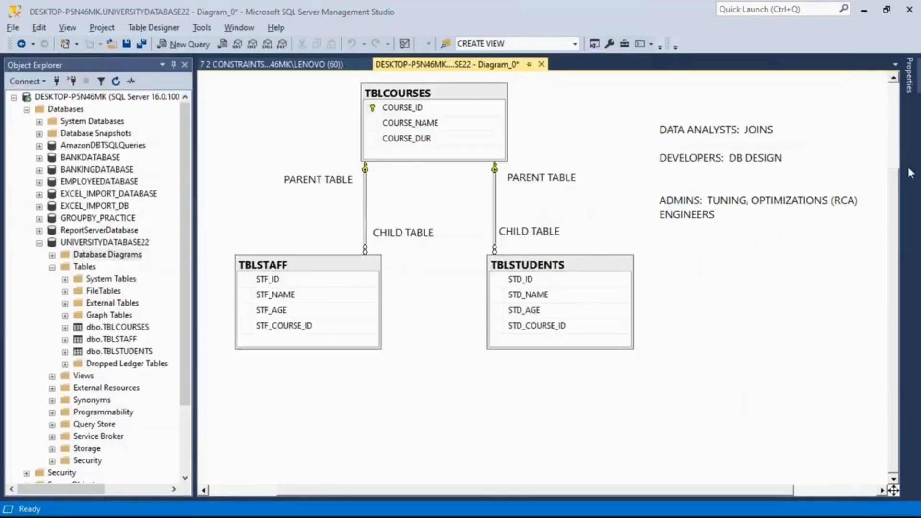